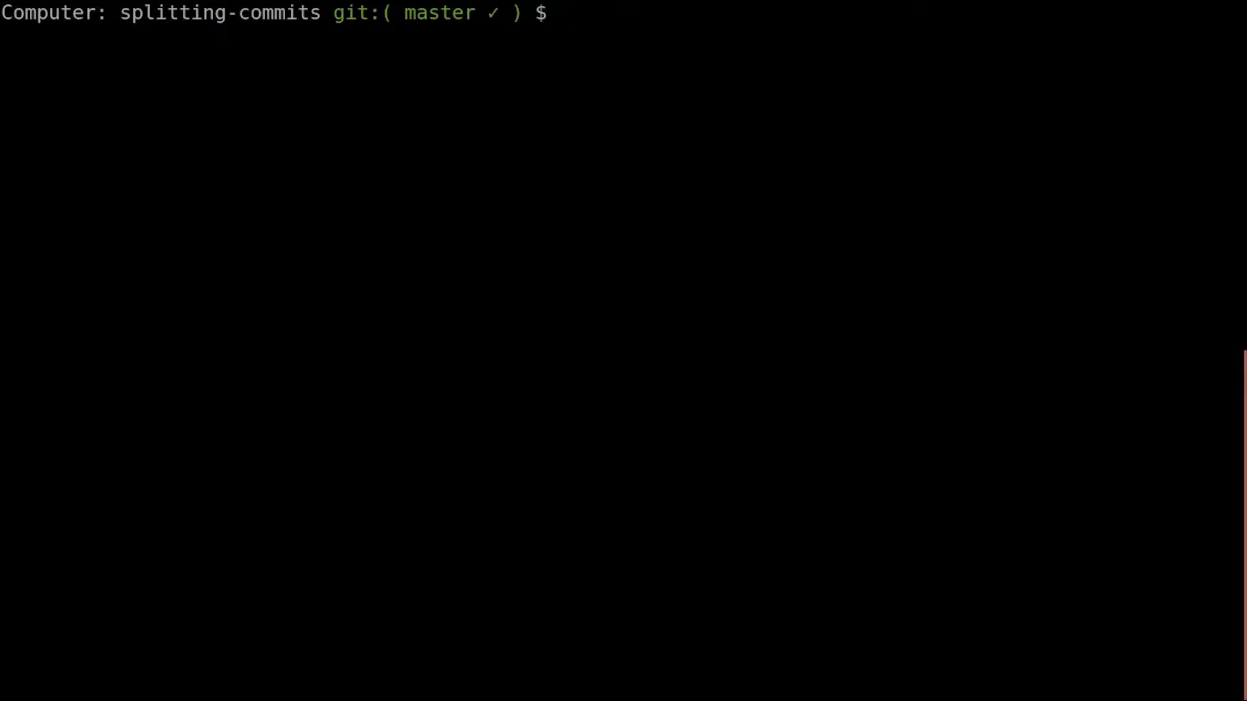
text(git l)
text(og --oneline --d)
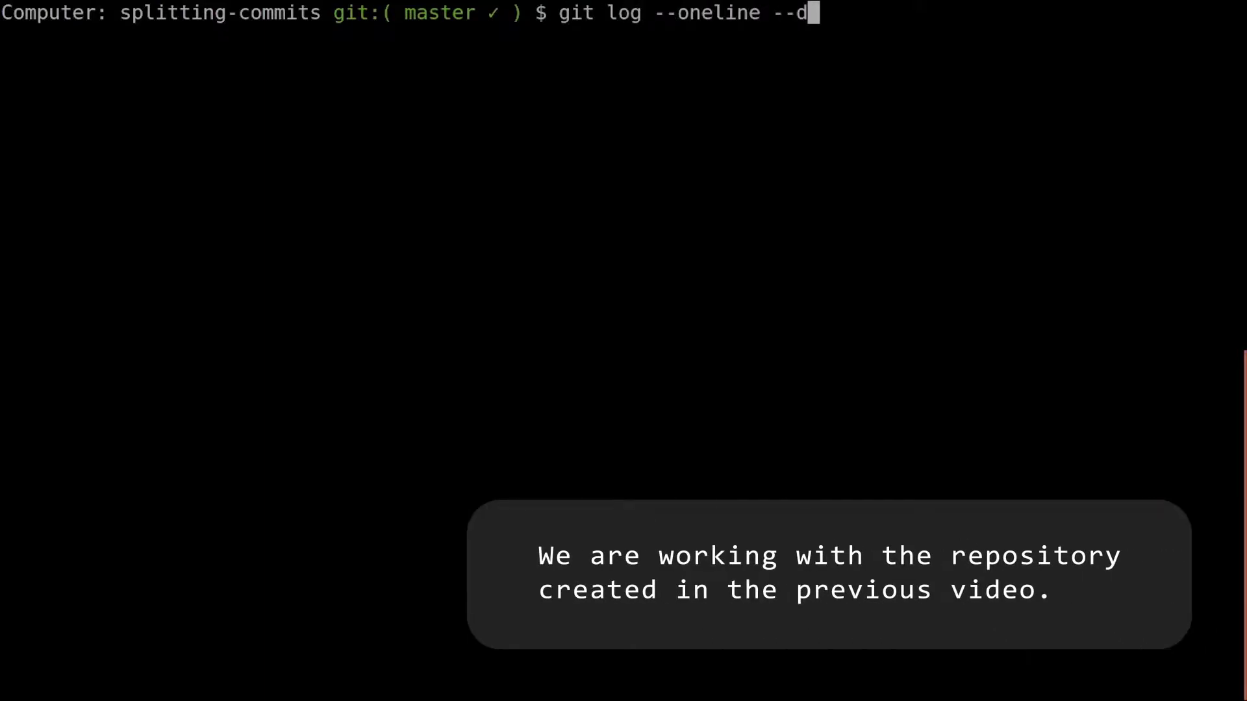
text(eor)
List the three commits with git log --oneline --decorate, fixing a mistyped option
key(BackSpace)
key(BackSpace)
text(corate)
key(Return)
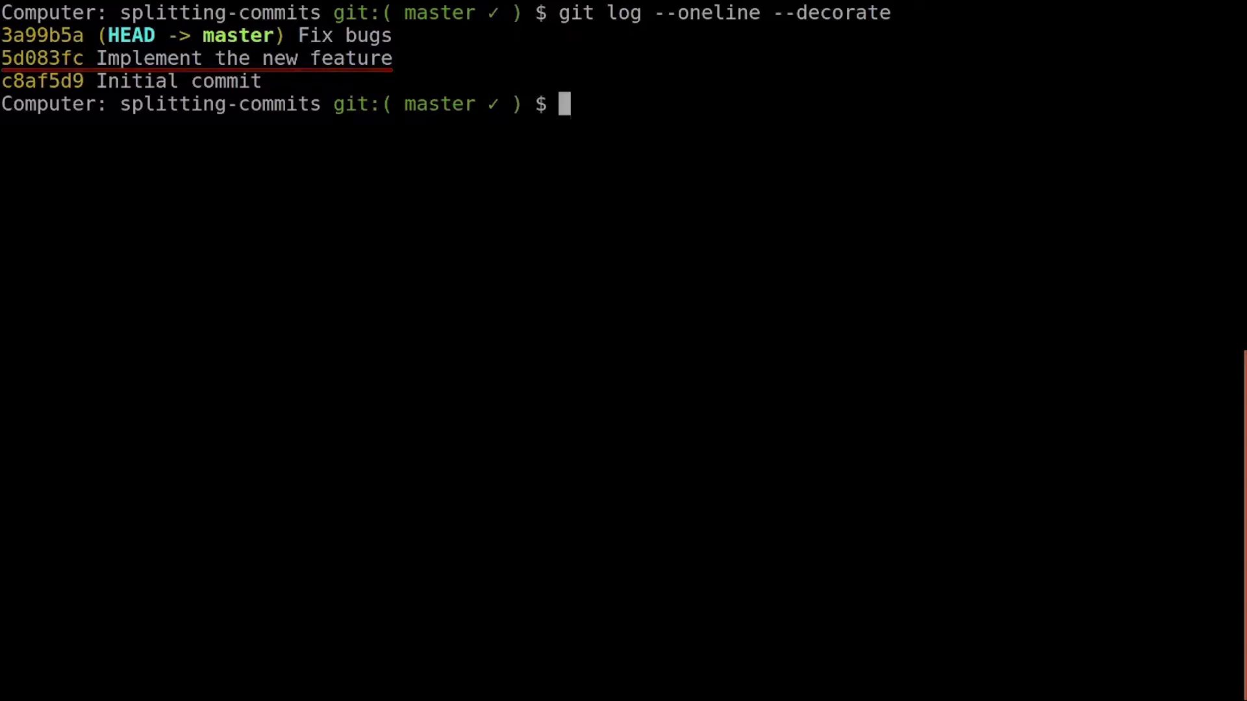
text(git re)
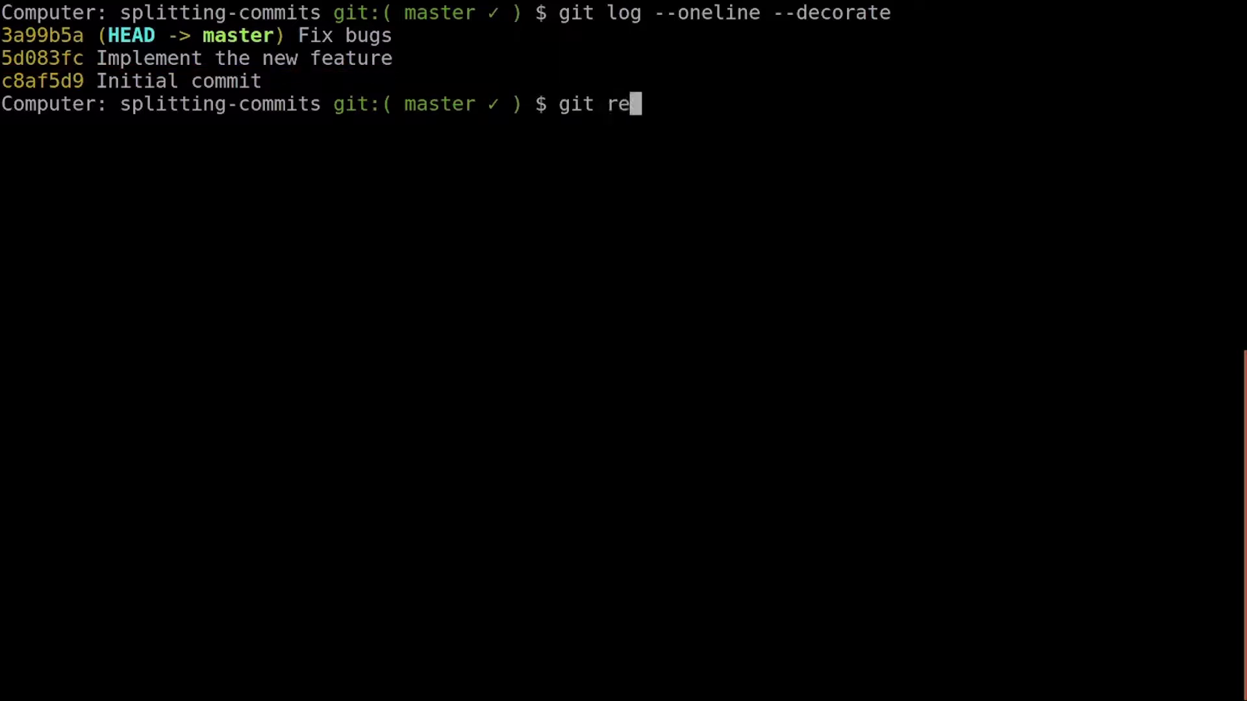
text(base -i )
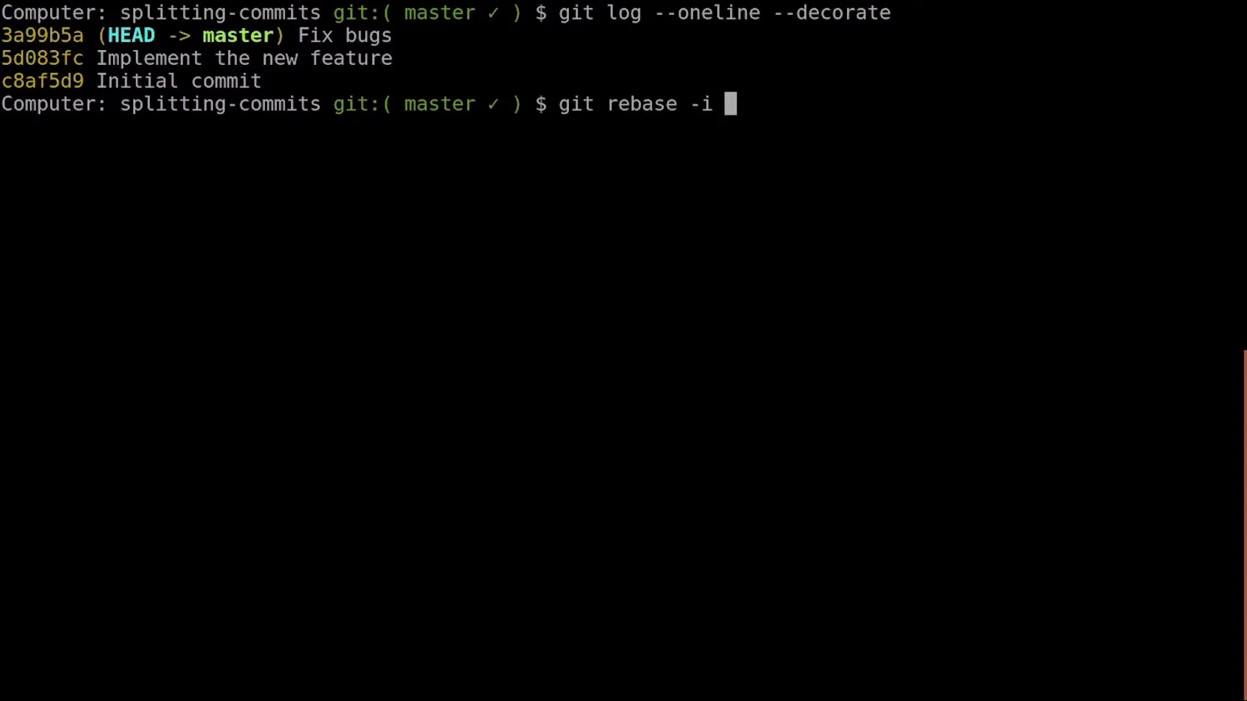
text(c8af5d)
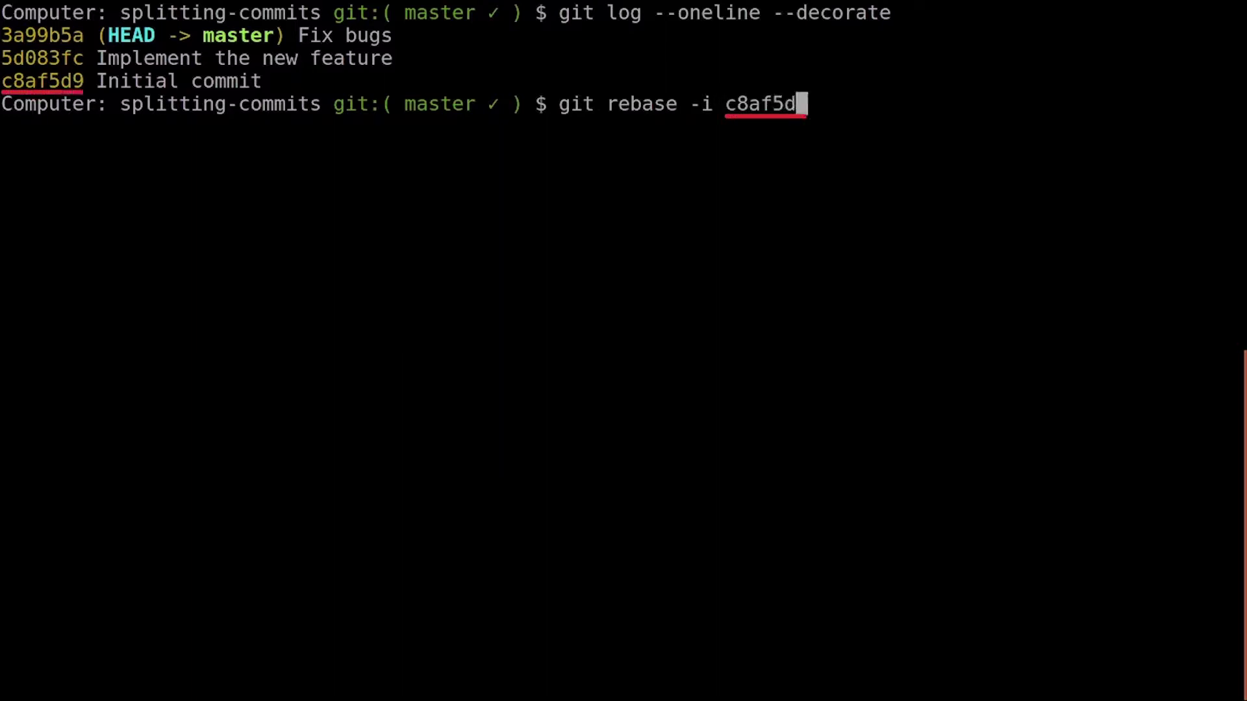
text(9)
Start an interactive rebase onto c8af5d9 and mark 'Implement the new feature' with 'e'
key(Return)
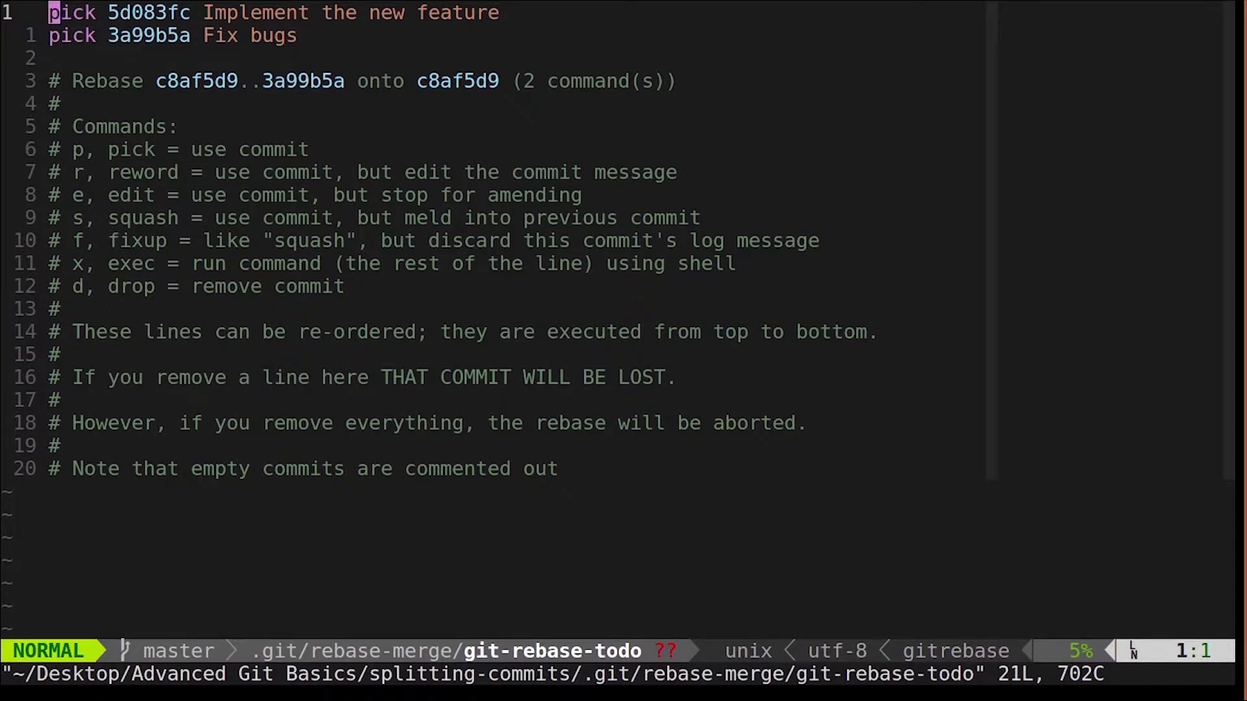
text(cwe)
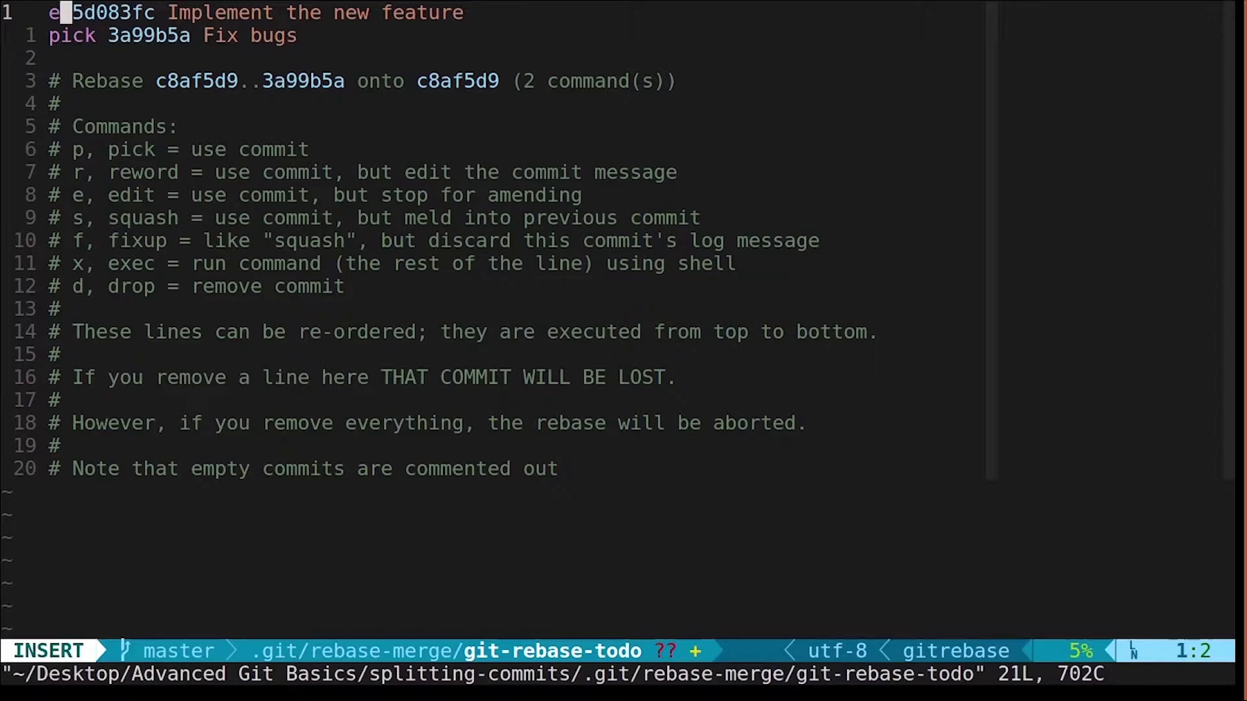
key(Escape)
text(:wq)
Save the rebase plan, check the stopped commit with git log, and run git reset HEAD^
key(Return)
text(git l)
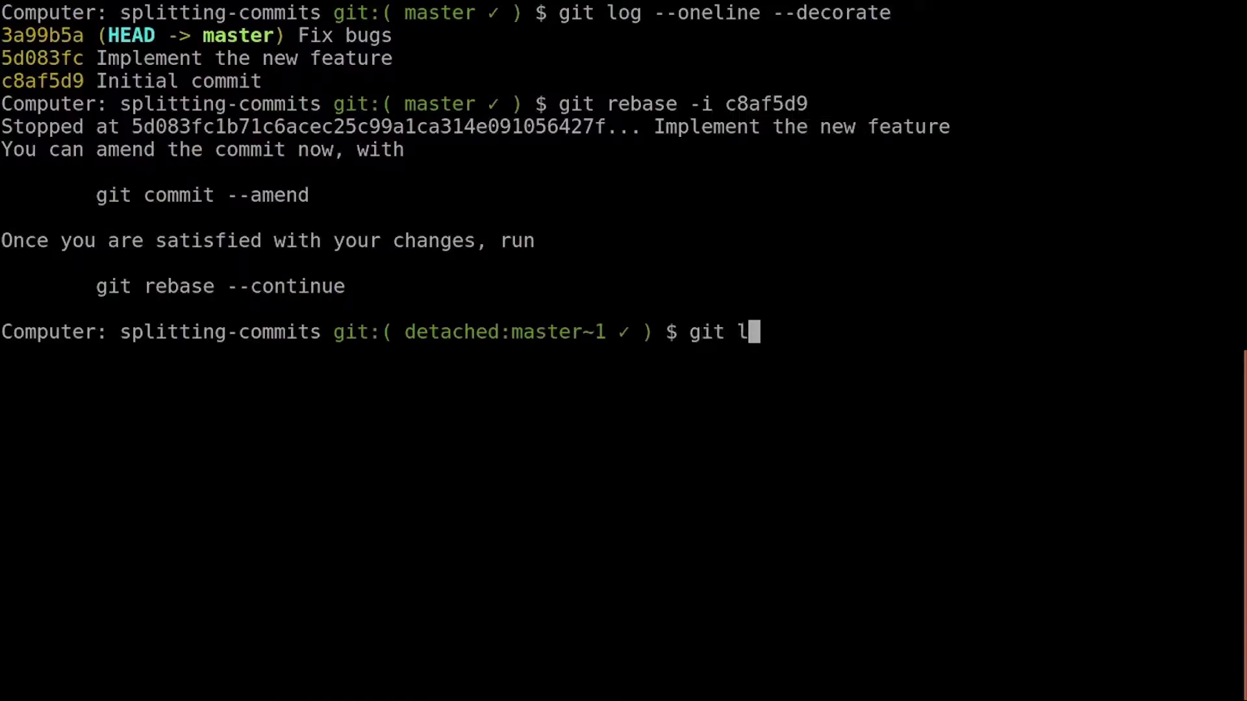
text(og --oneline)
key(Return)
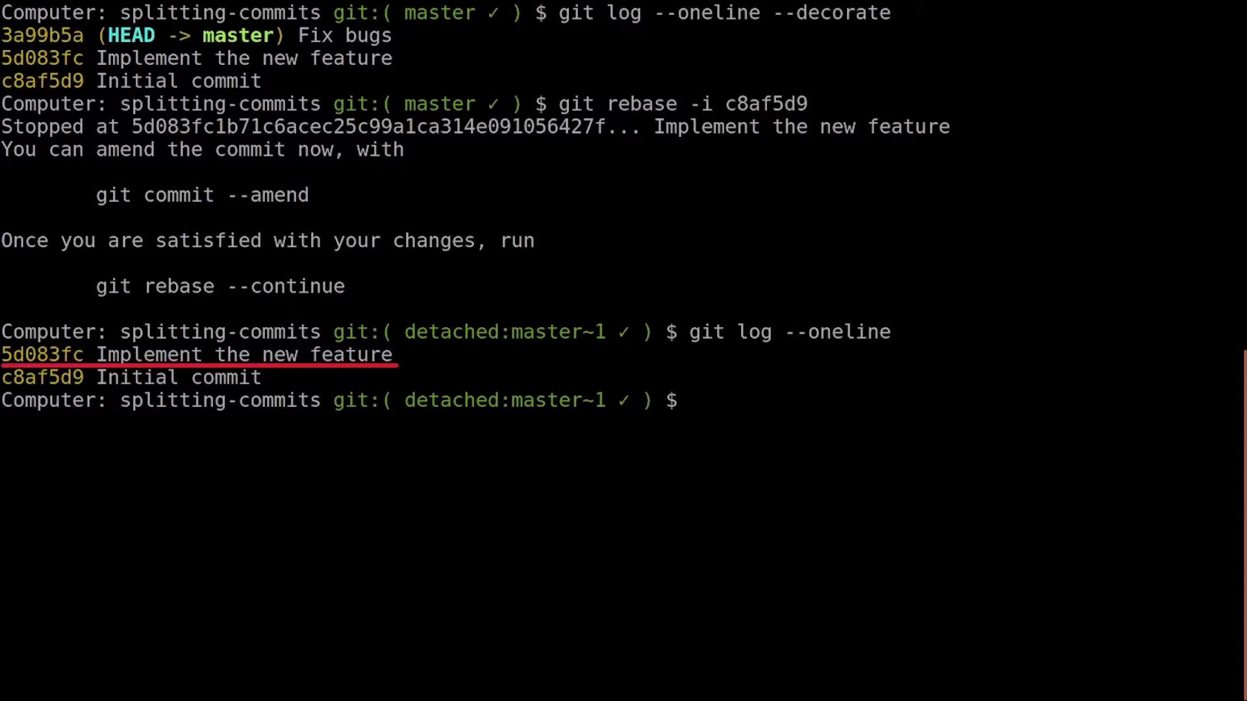
text(git rese)
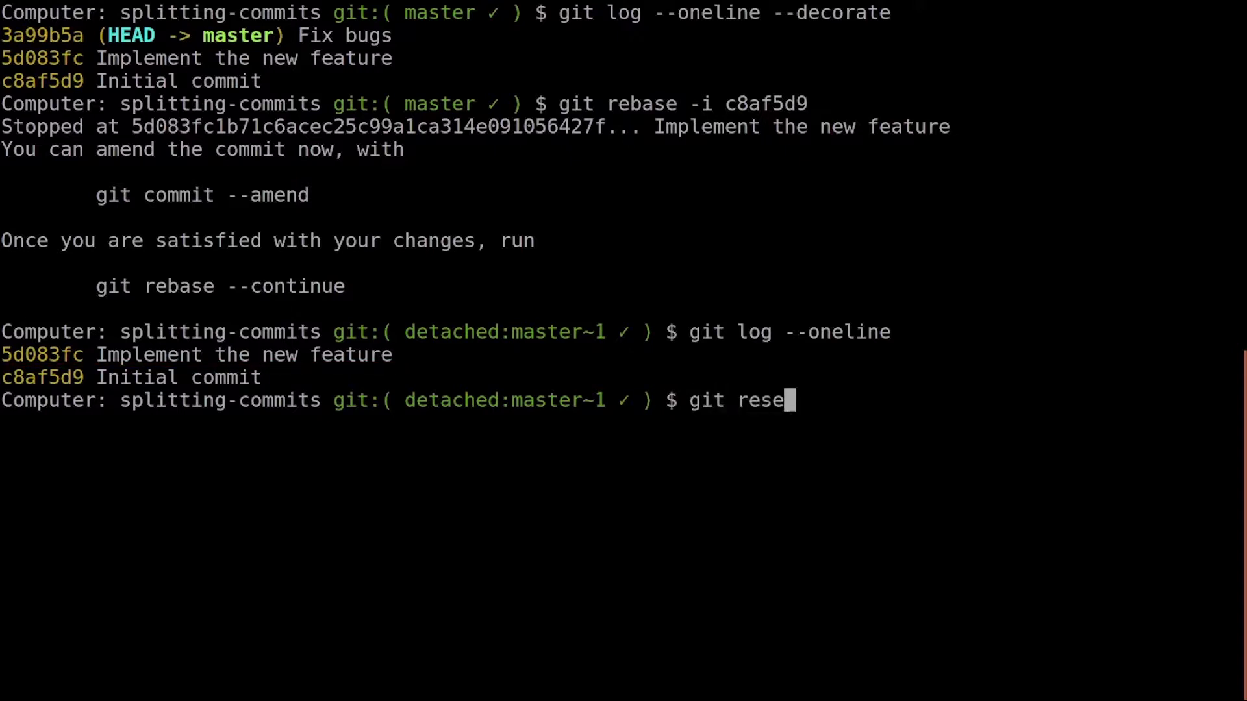
text(t HEAD^)
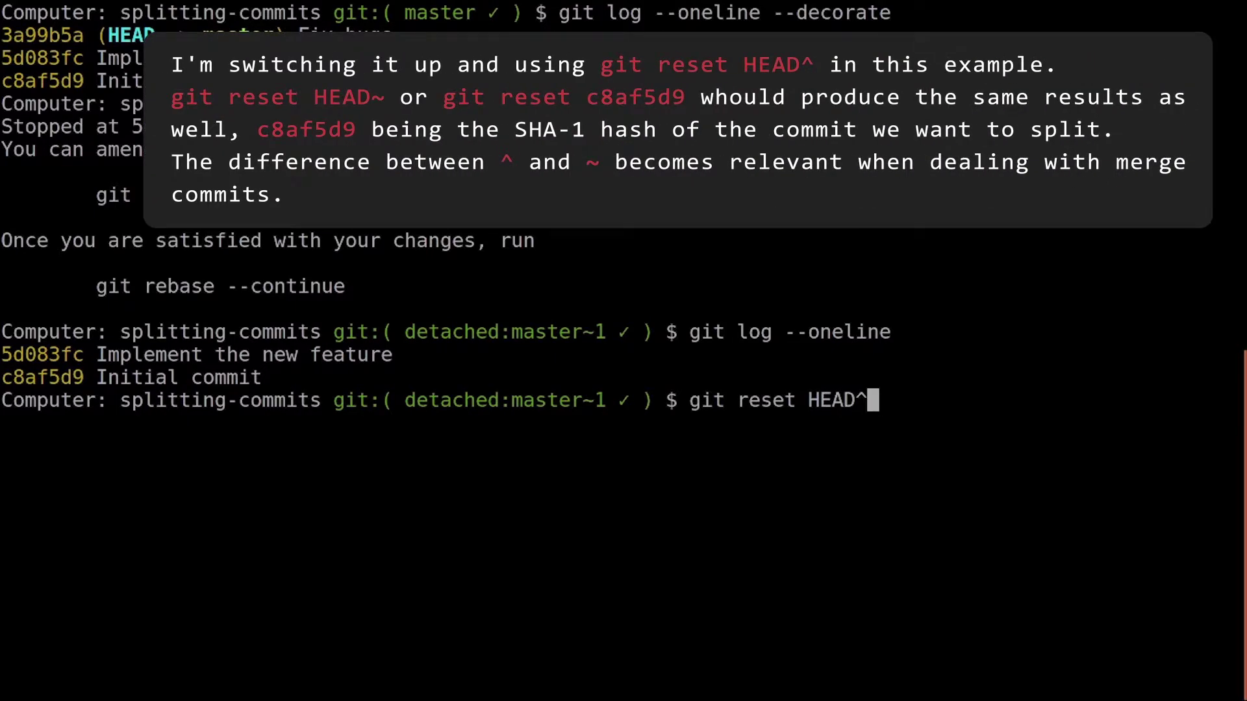
key(Return)
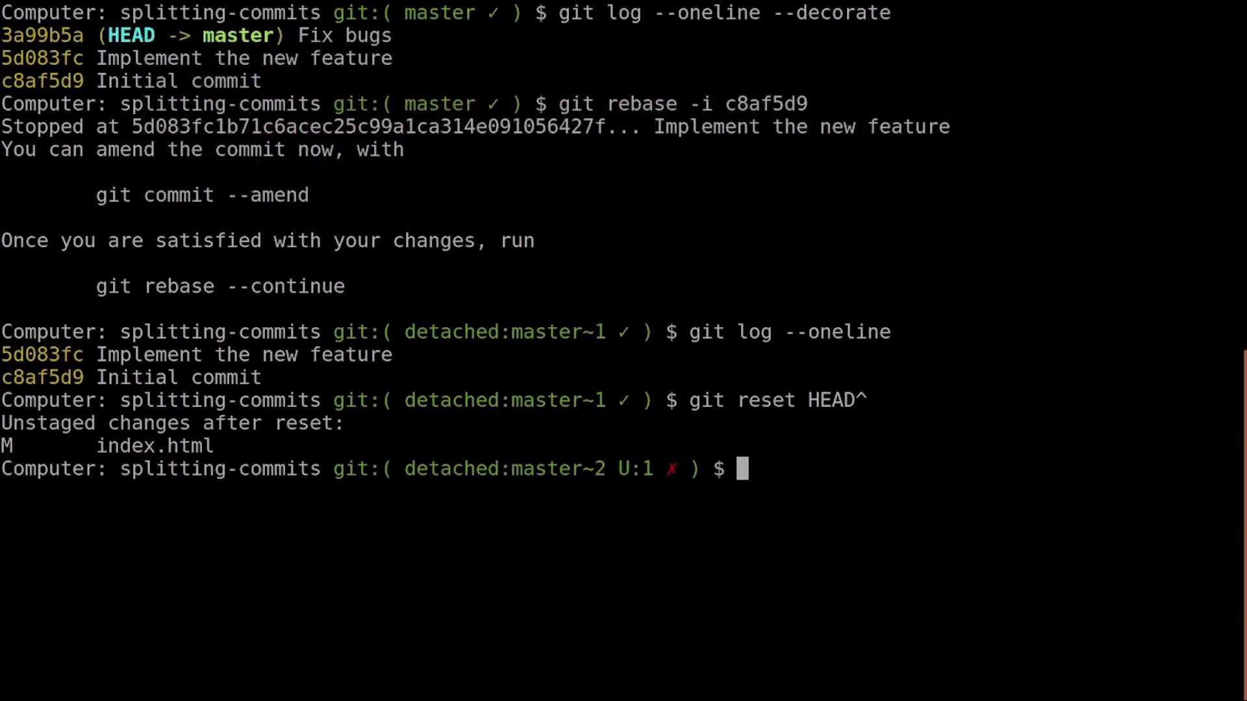
text(git add -p)
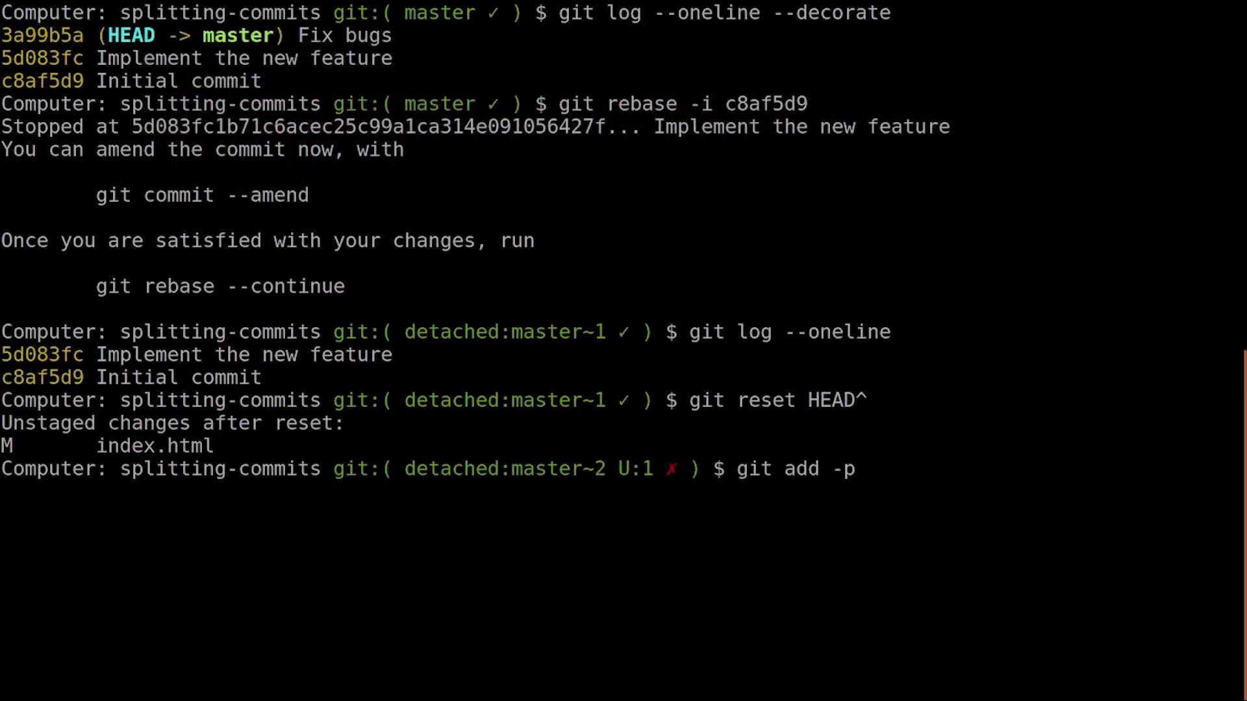
Stage only the title hunk of index.html, review it, and commit it as 'New Feature: Add title'
key(Return)
text(s y)
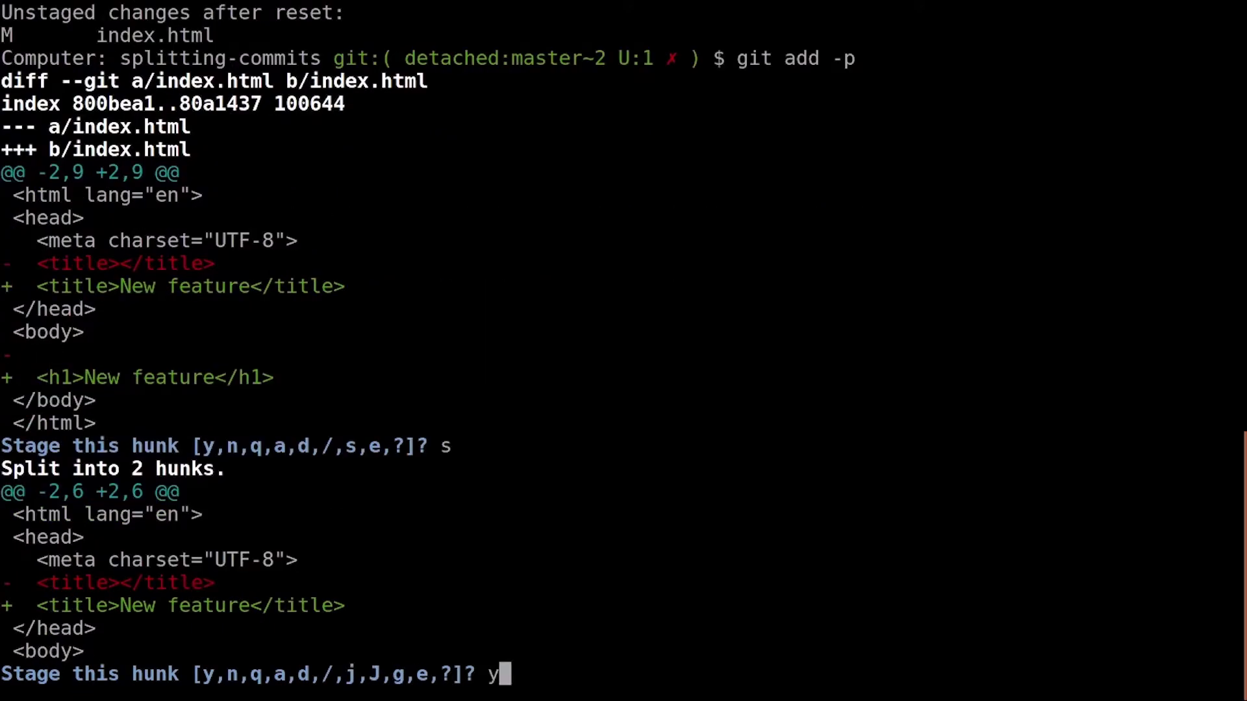
key(Return)
text(n git diff --staged)
key(Return)
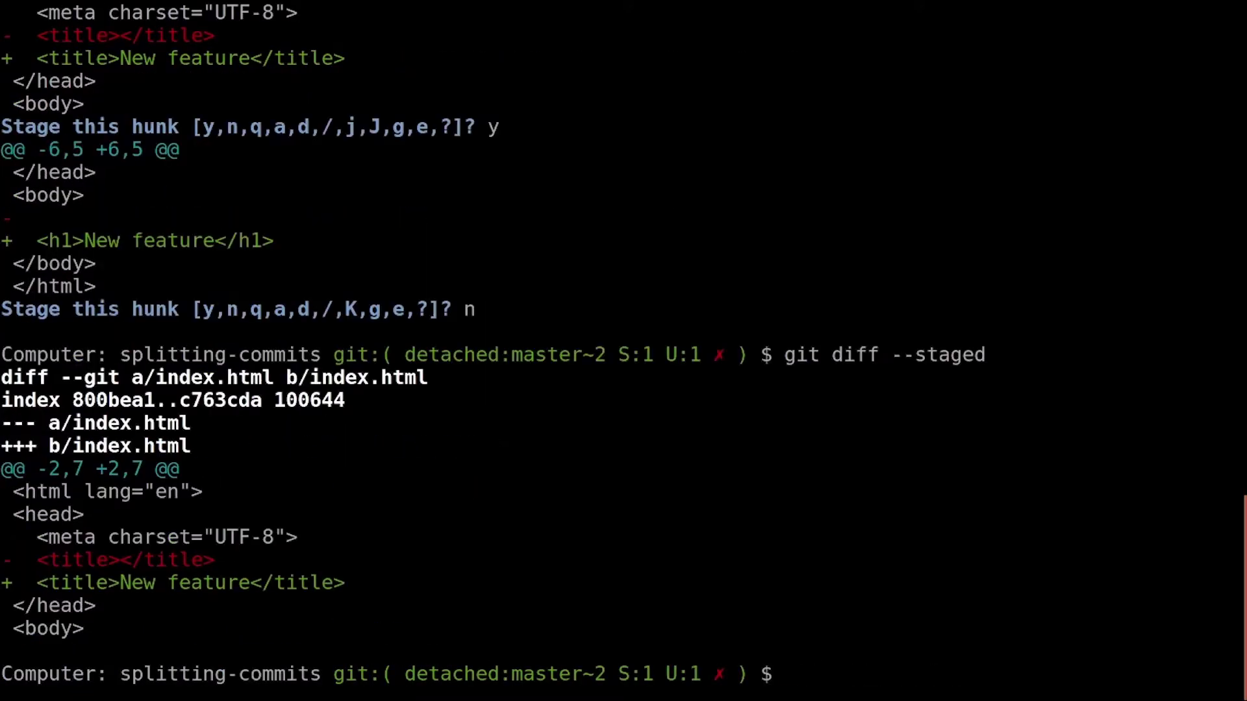
text(git commit -m "N)
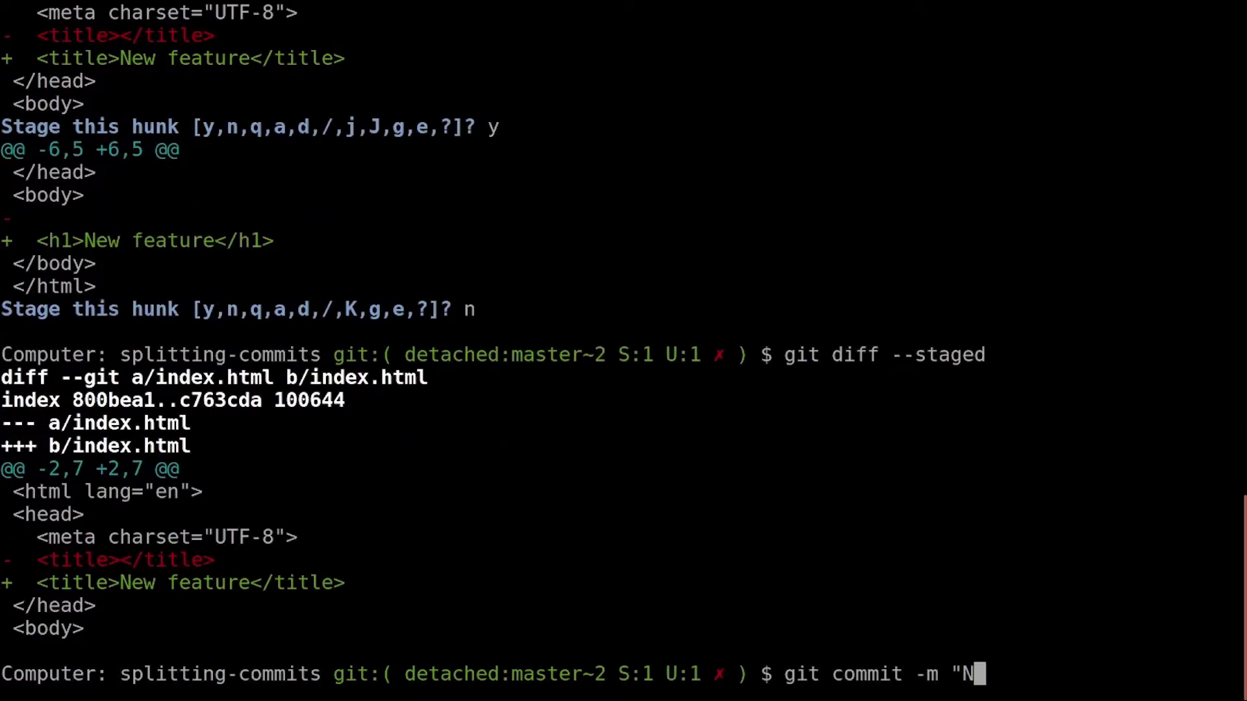
text(ew Feature: Add tit)
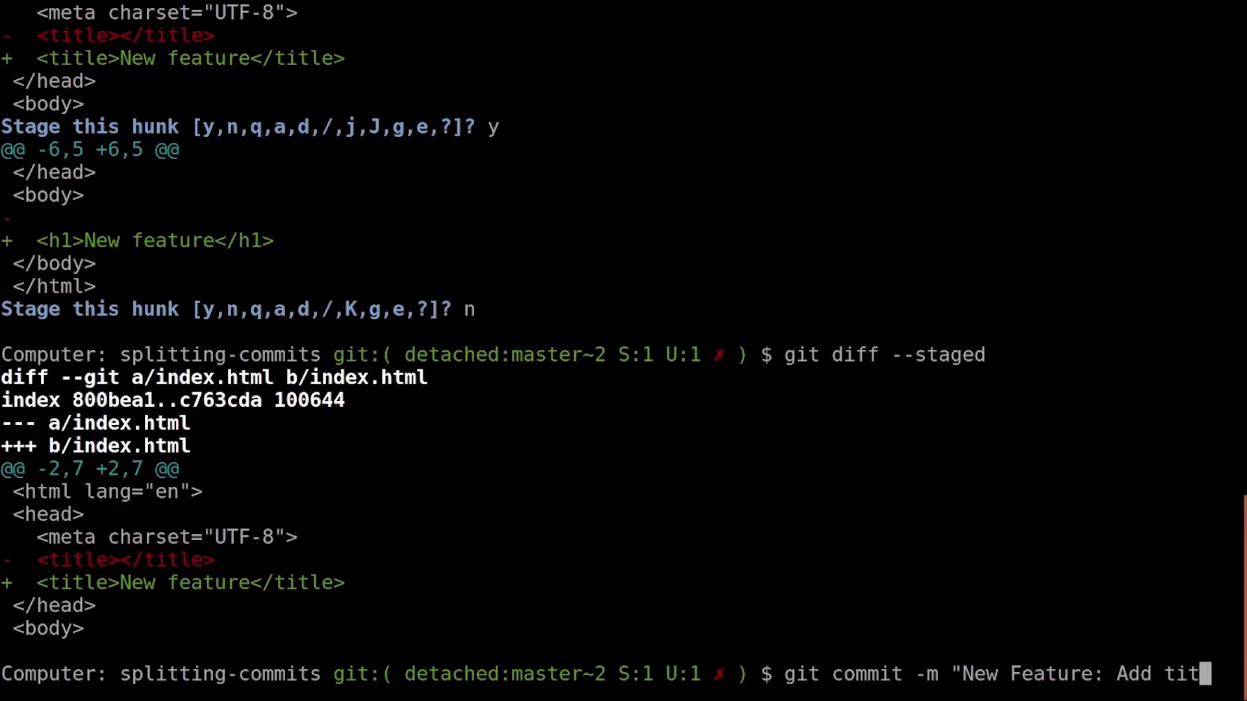
text(le")
key(Return)
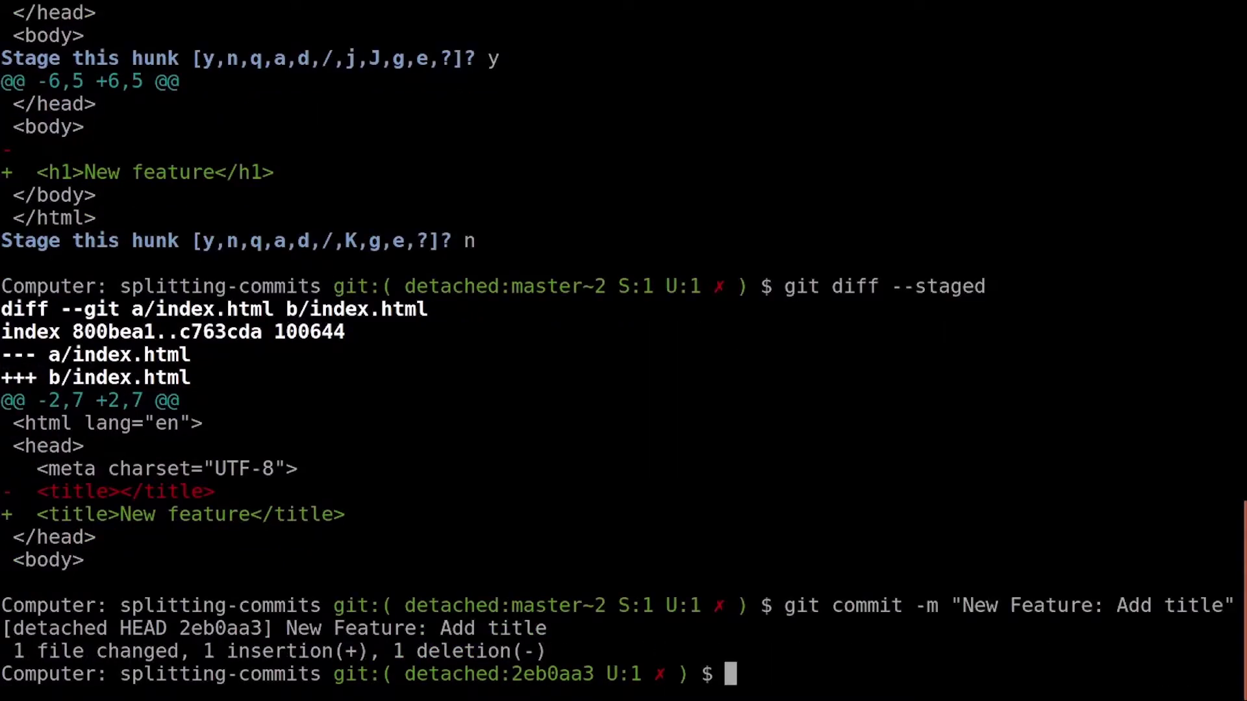
text(git diff)
Stage the remaining h1 change, commit it as 'New Feature: Add content', and run git log --oneline
key(Return)
text(git)
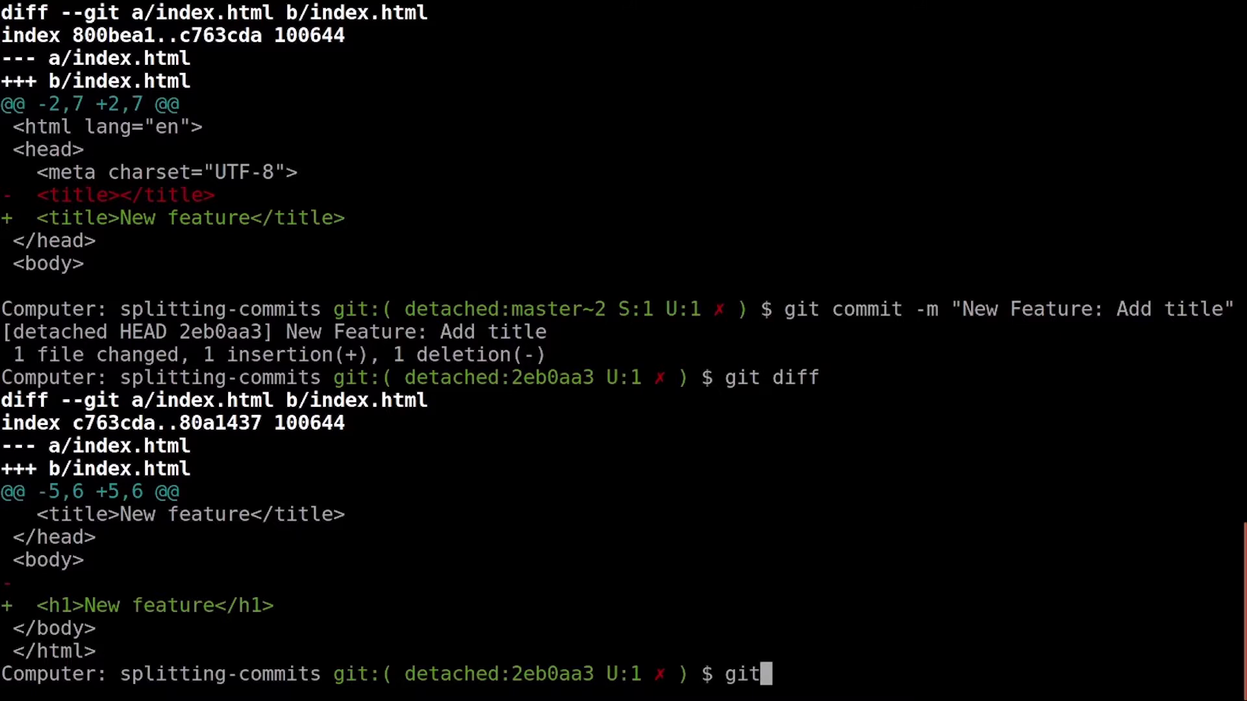
text( add .)
key(Return)
text(git commit -m "N)
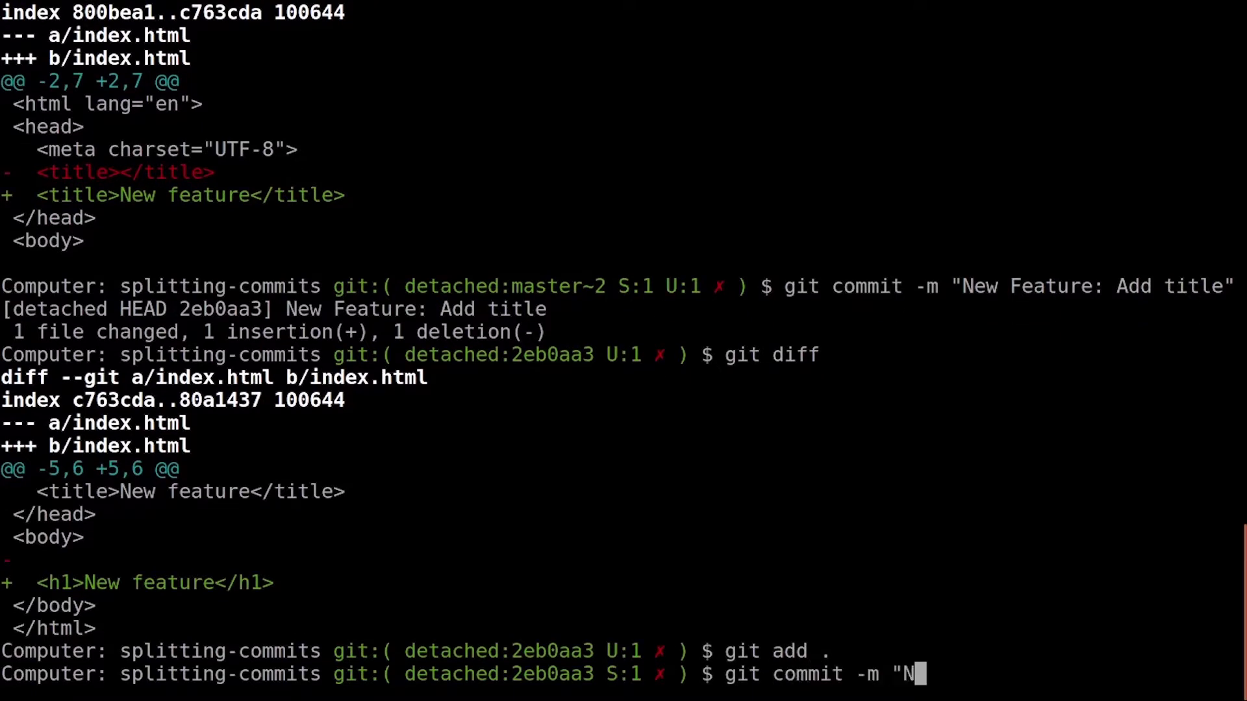
text(ew Feature: Ad)
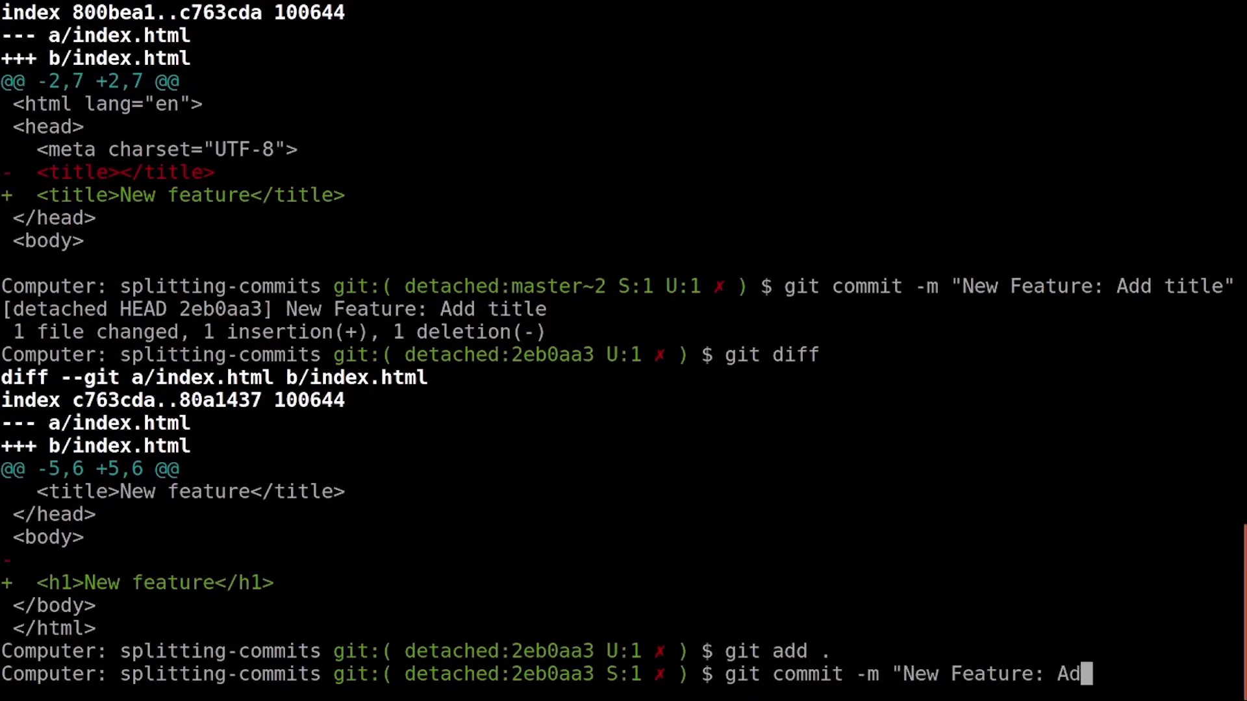
text(d content")
key(Return)
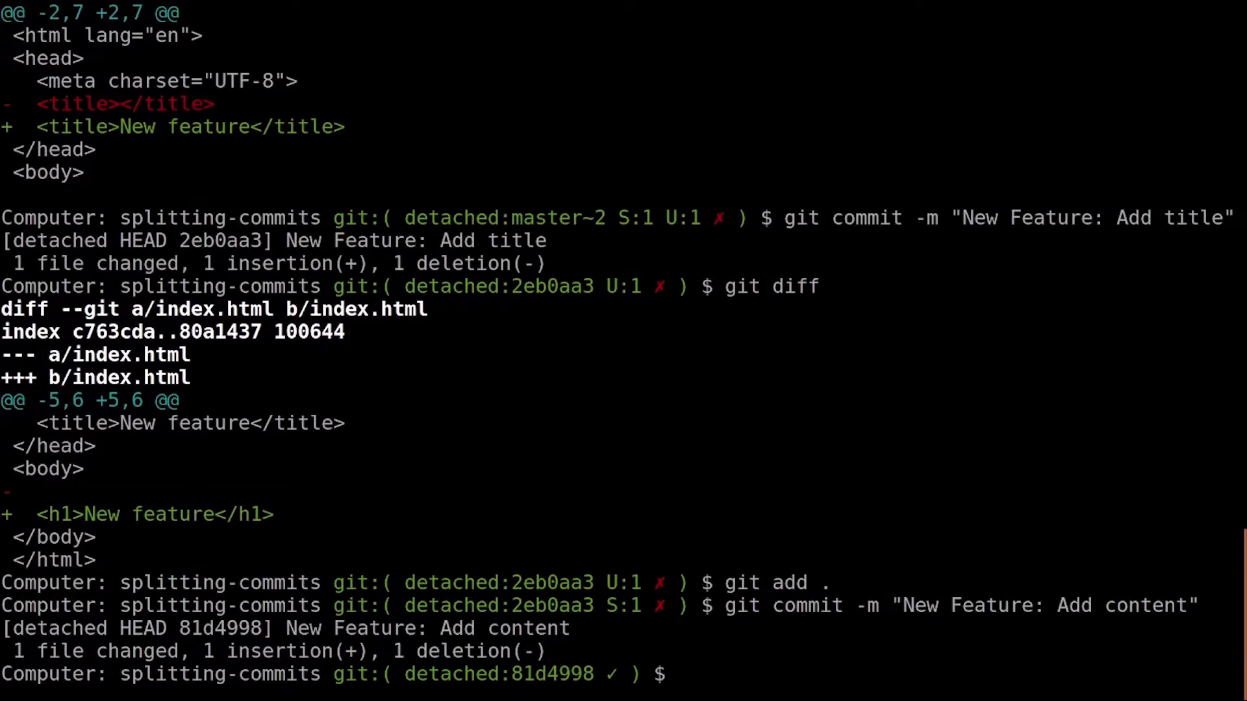
text(git log --one)
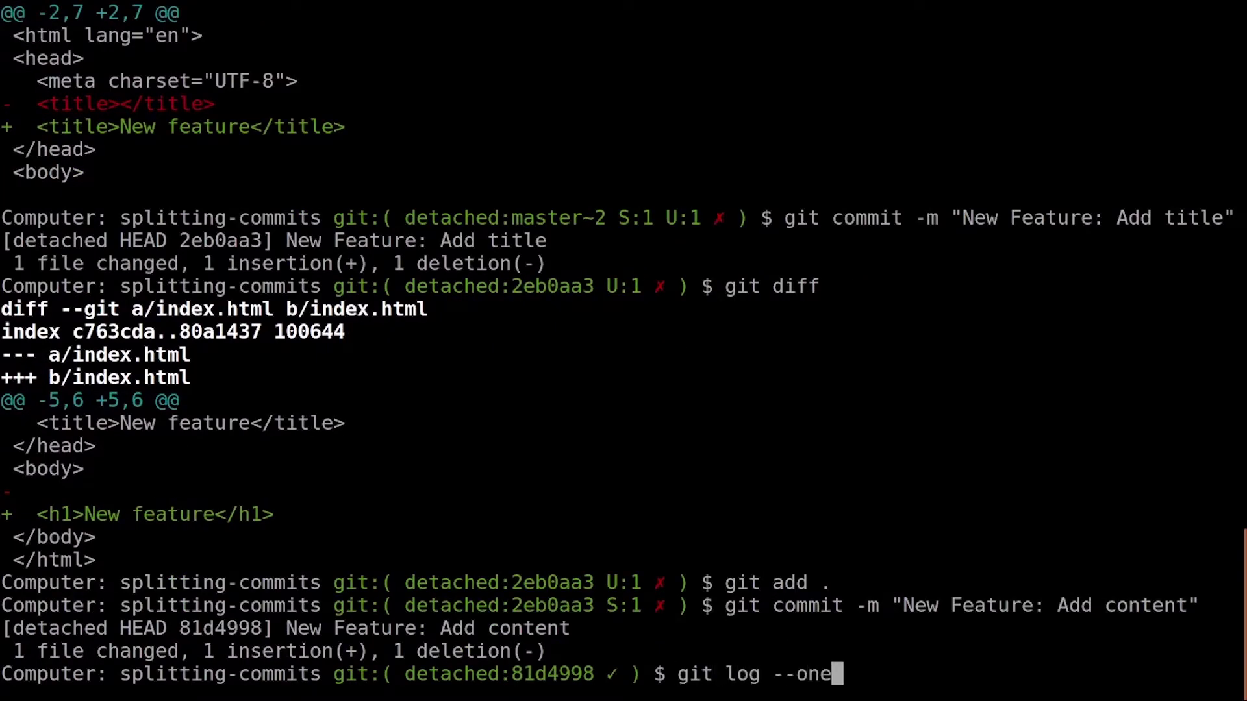
text(line)
key(Return)
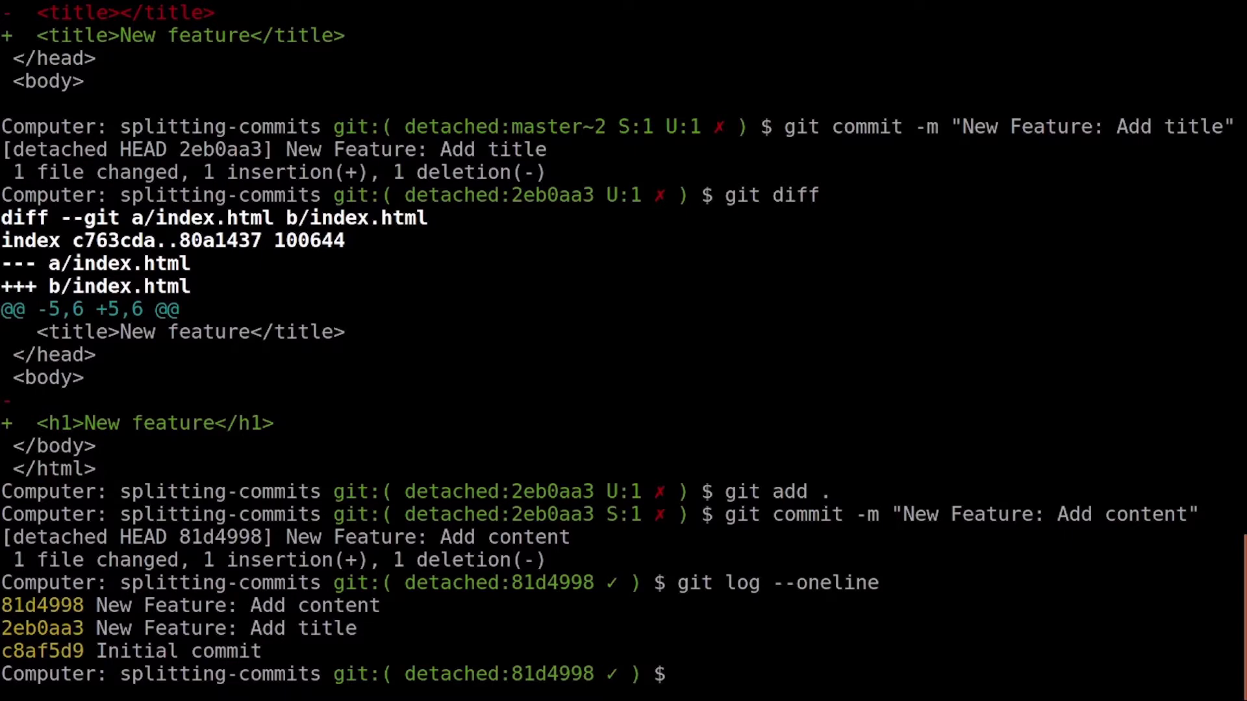
text(git rebase --con)
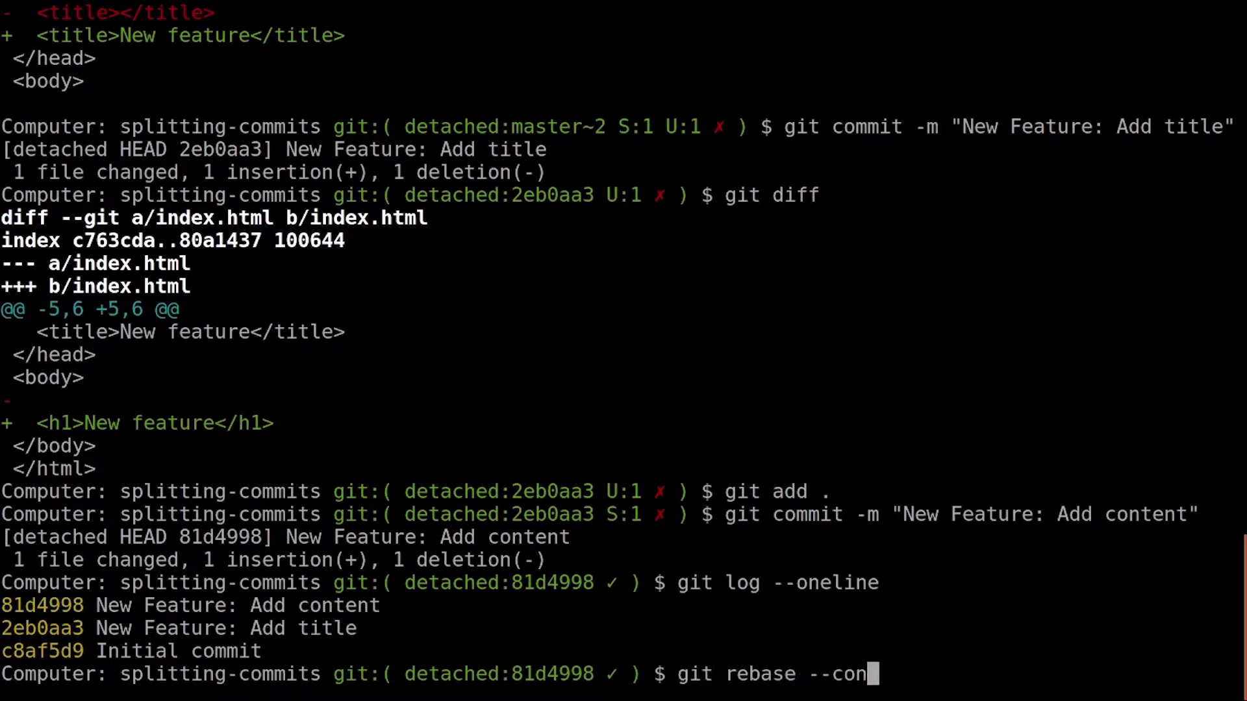
text(tineu)
Run git rebase --continue to update master, then start typing git log --oneline -p
key(BackSpace)
key(BackSpace)
text(ue)
key(Return)
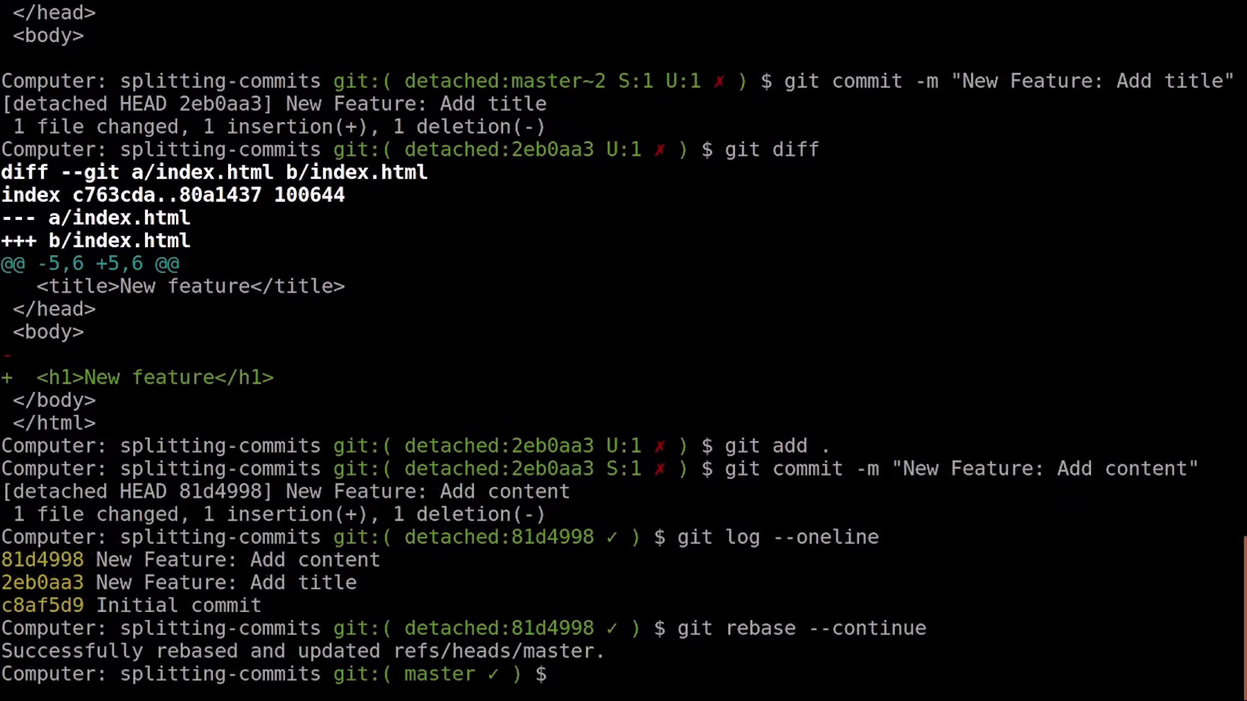
text(git log -)
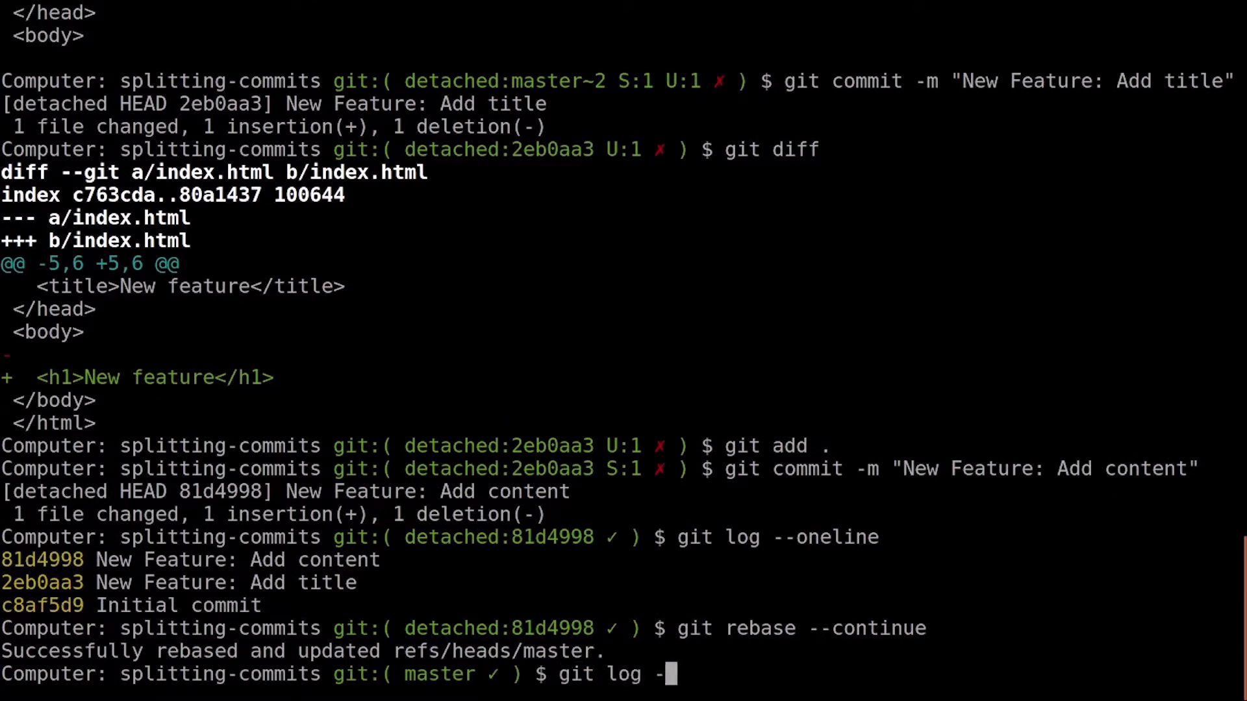
text(-onelnie -)
key(BackSpace)
key(BackSpace)
key(BackSpace)
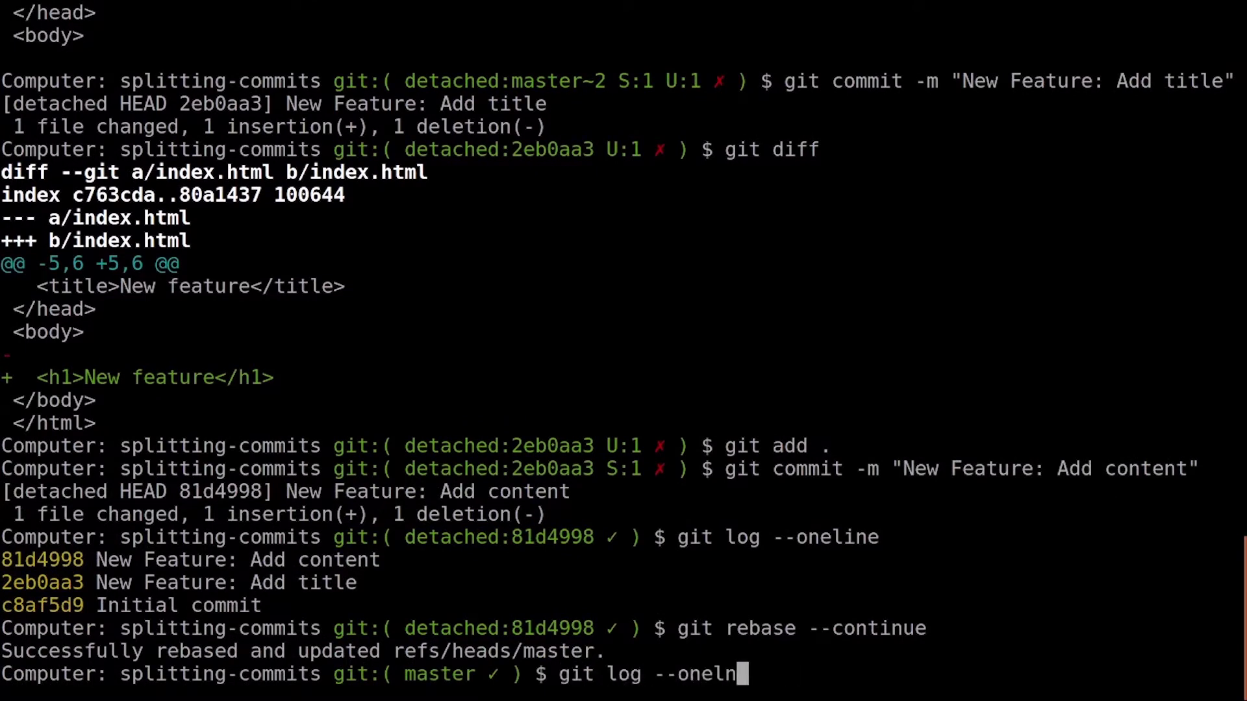
key(BackSpace)
text(ine -p)
Show each commit's diff with git log --oneline -p and scroll toward the Initial commit
key(Return)
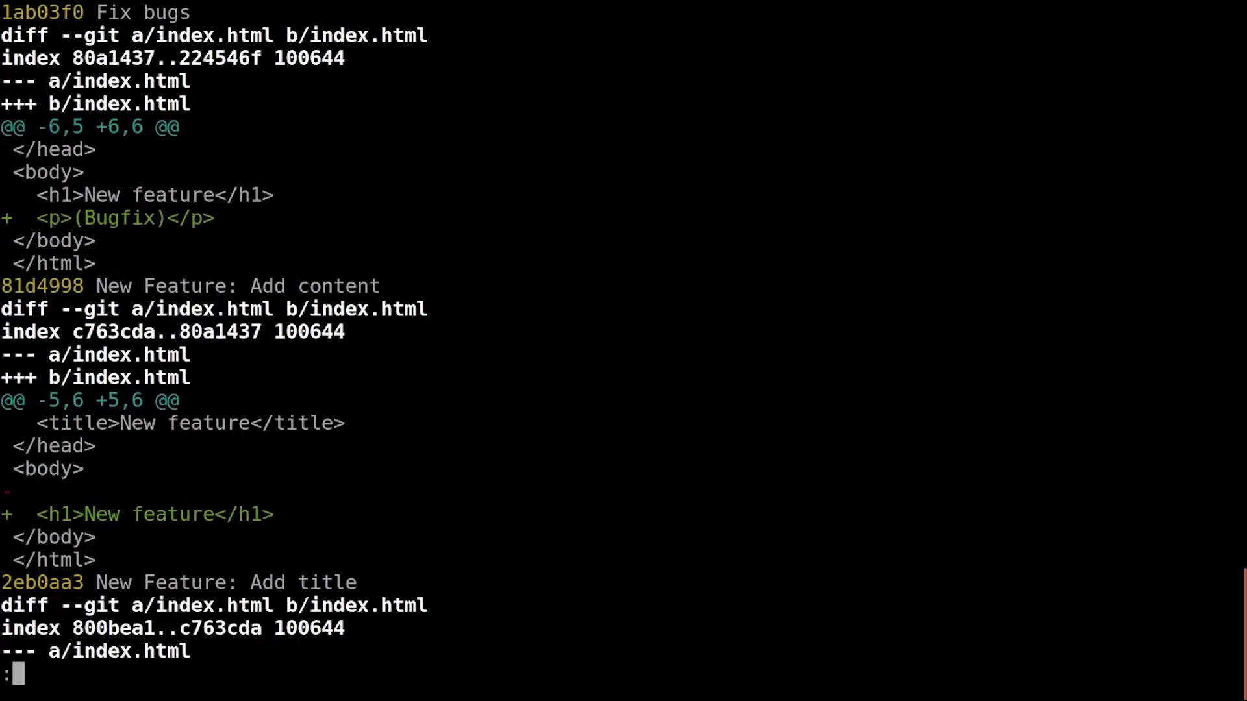
key(Down)
key(Down)
key(Down)
key(Down)
key(Down)
key(Down)
key(Down)
key(Down)
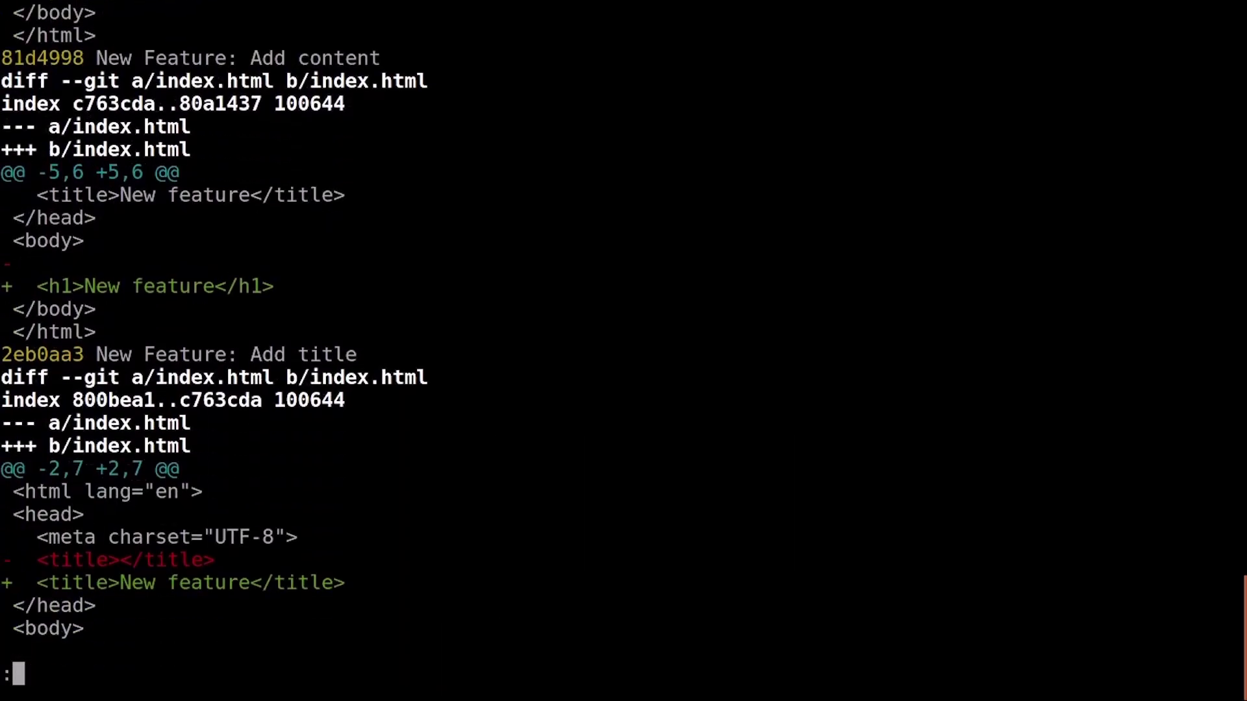
key(Down)
key(Down)
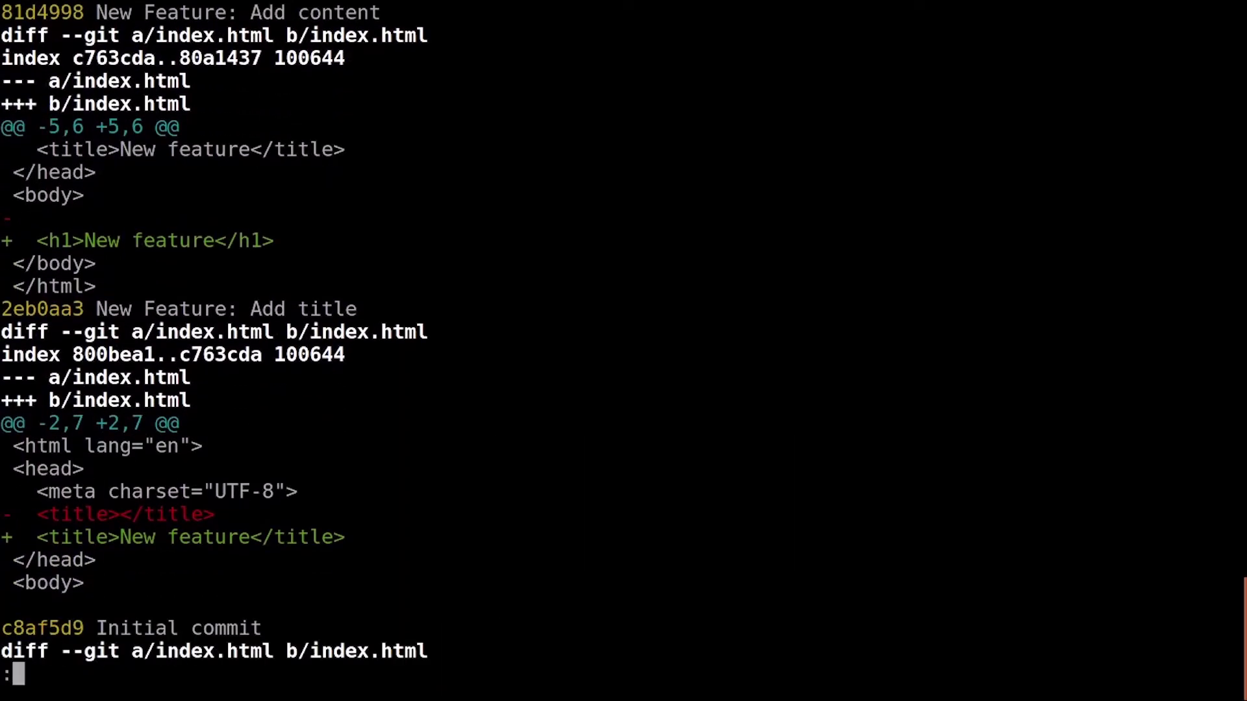